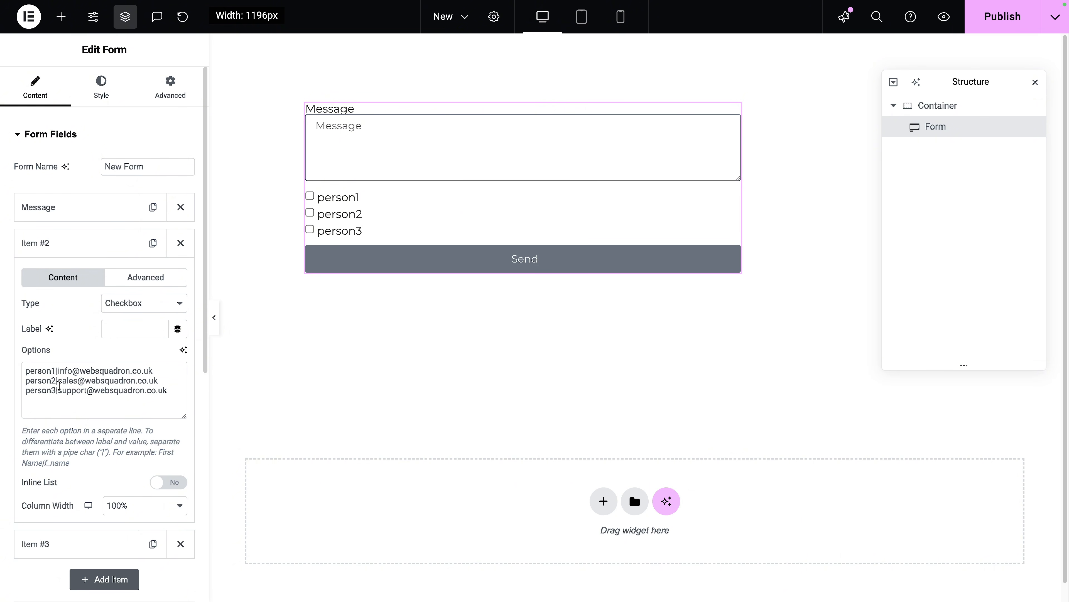
click(58, 370)
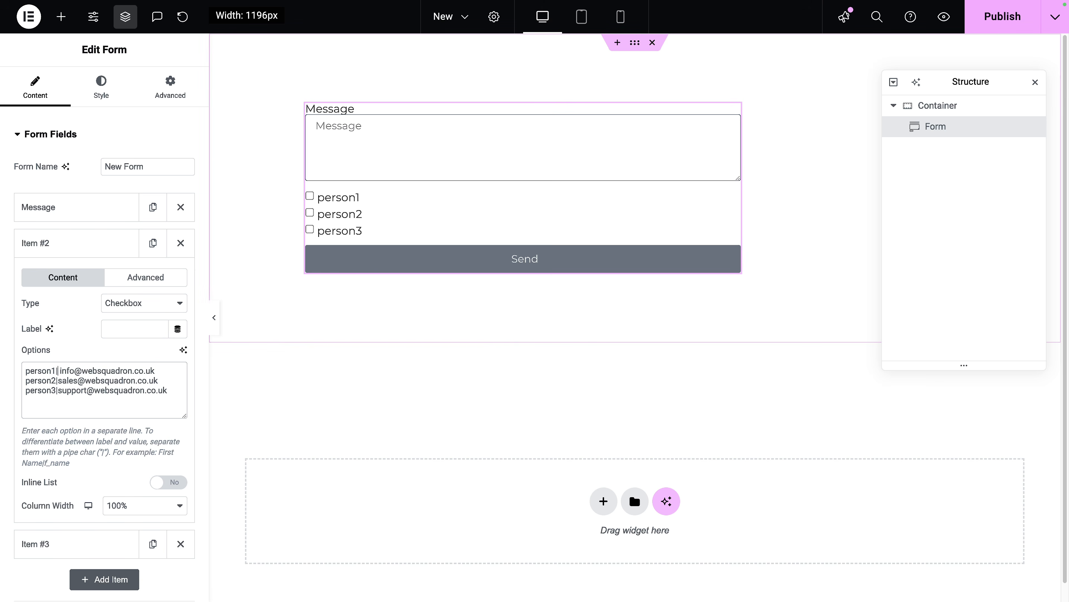
key(BackSpace)
key(BackSpace)
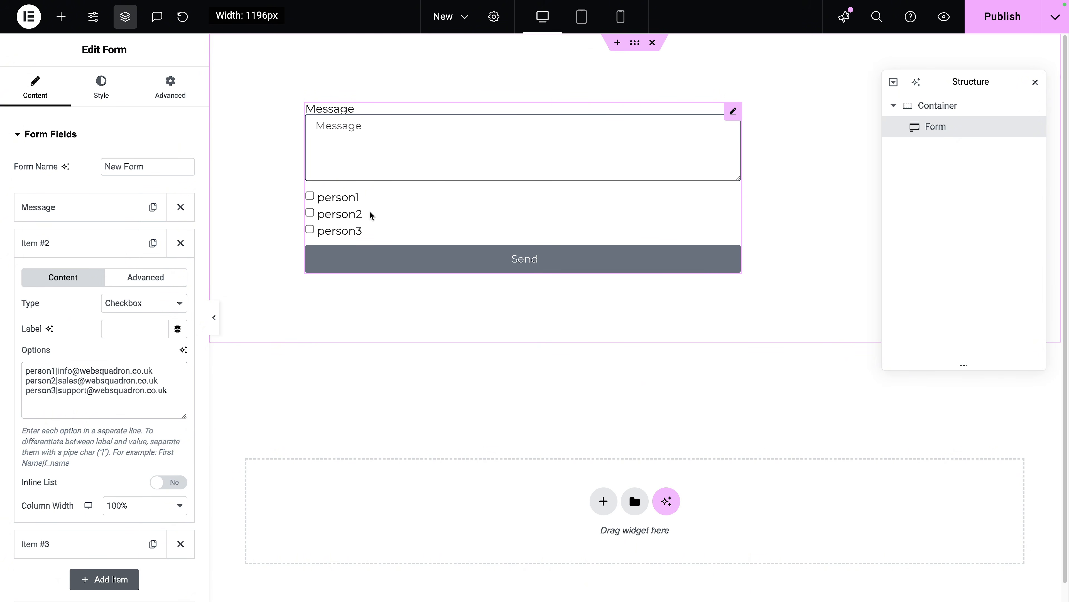
Examine the second form item's field type, then its advanced ID and shortcode settings.
click(145, 303)
click(75, 305)
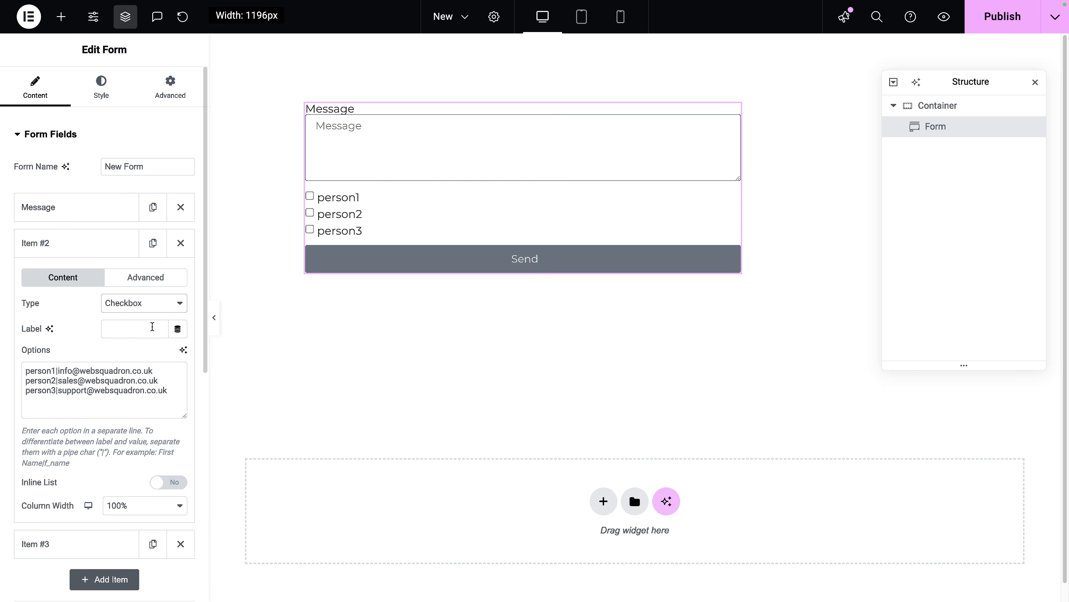
click(166, 279)
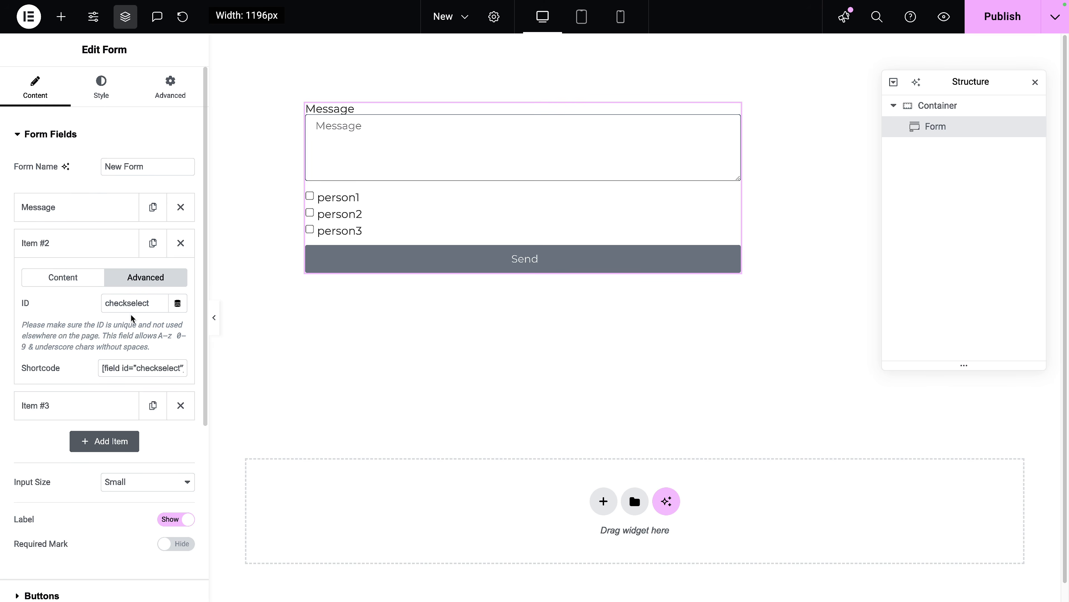
click(147, 305)
scroll(157, 424, down, 6)
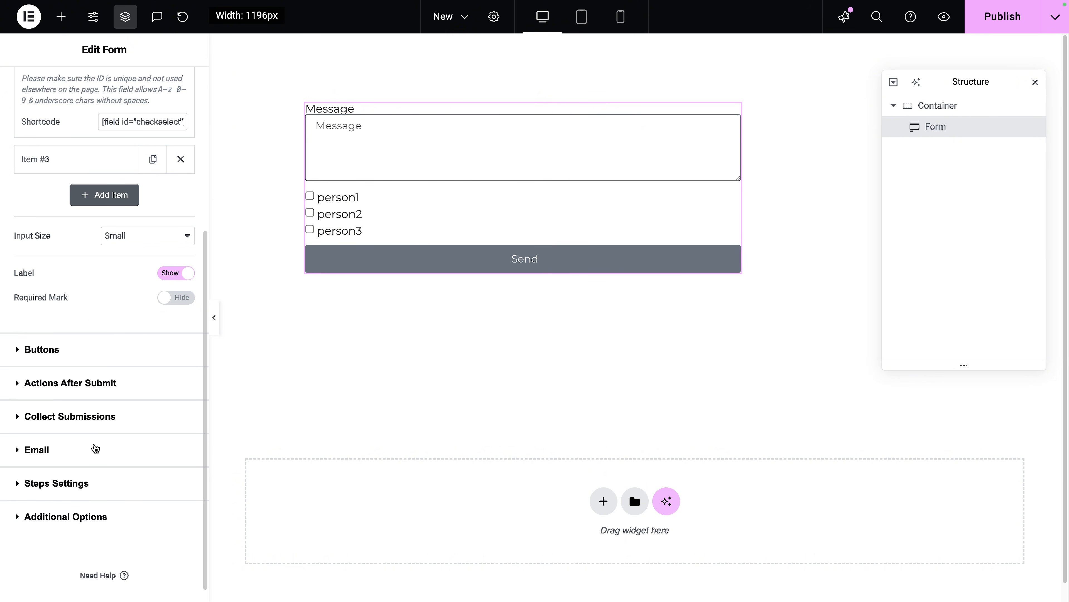
Examine the shortcode in the form email's To field and try ticking person1 and person2 in the form preview.
click(96, 449)
click(134, 316)
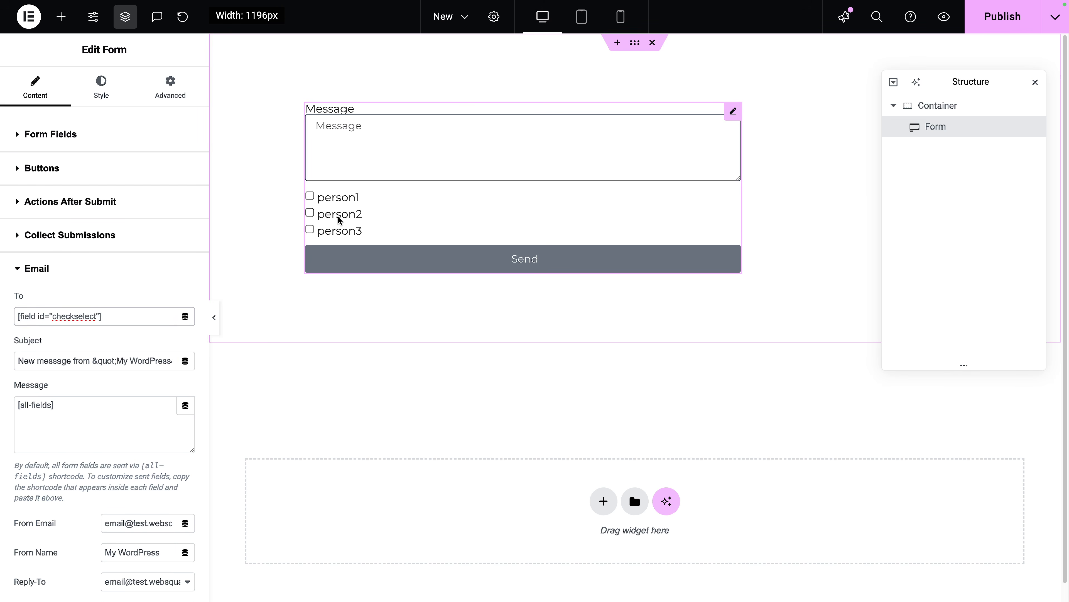
click(310, 197)
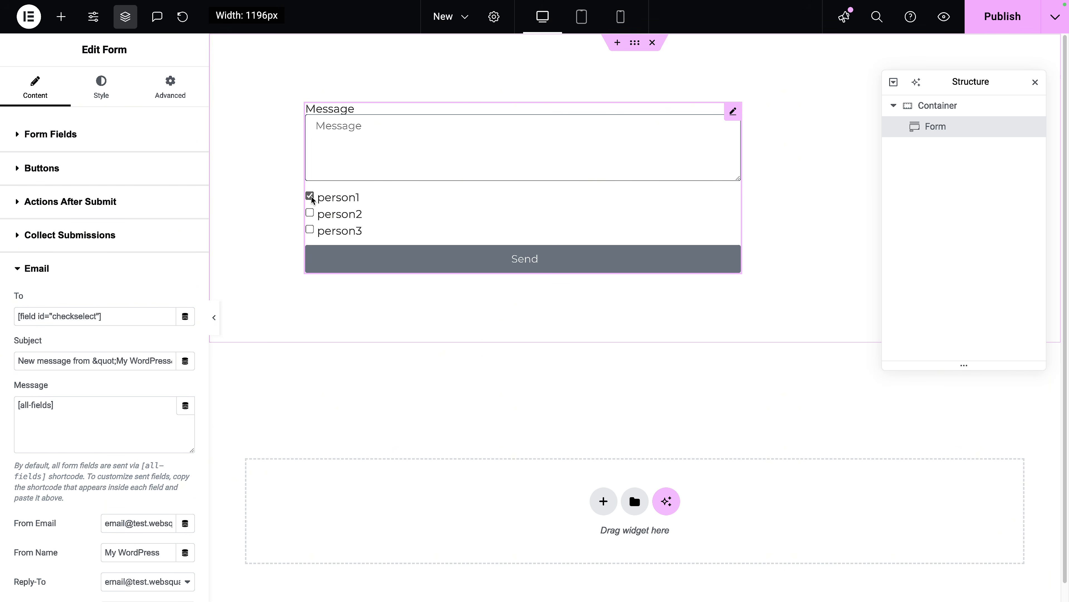
click(310, 212)
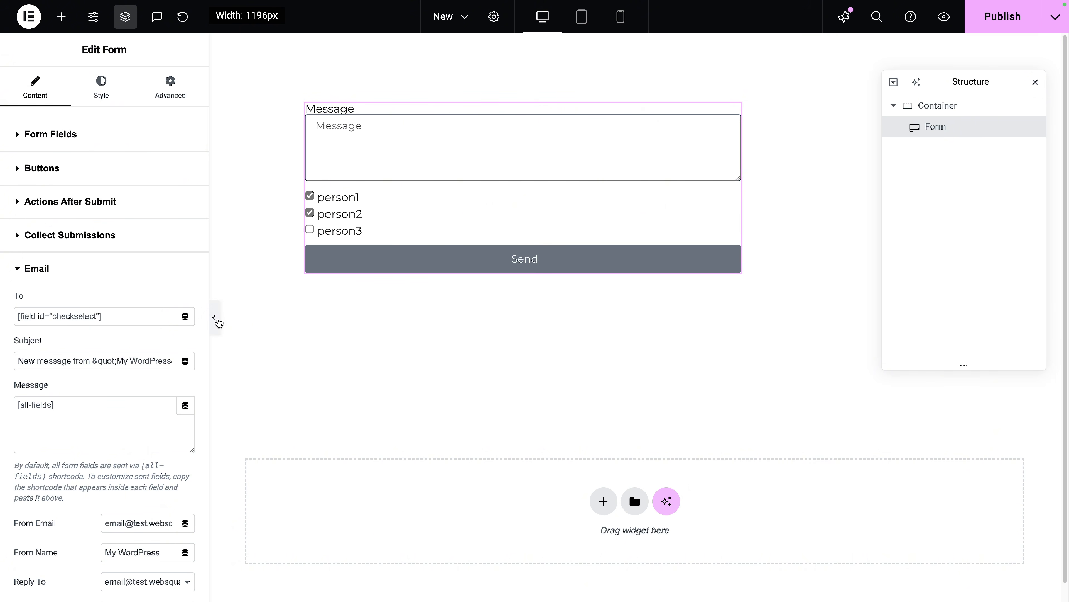
drag(125, 316, 34, 315)
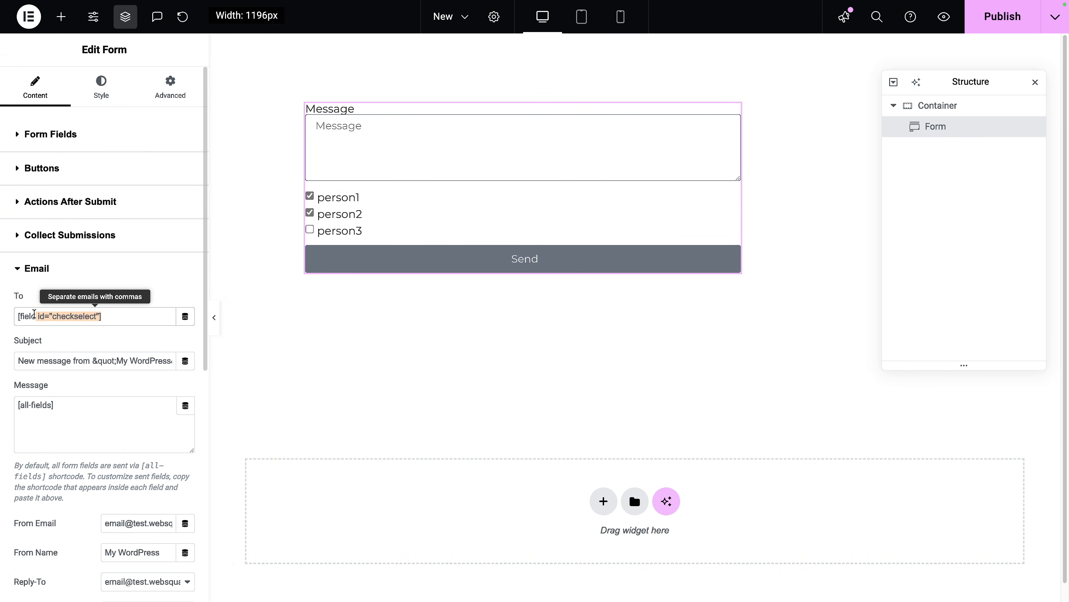
click(117, 319)
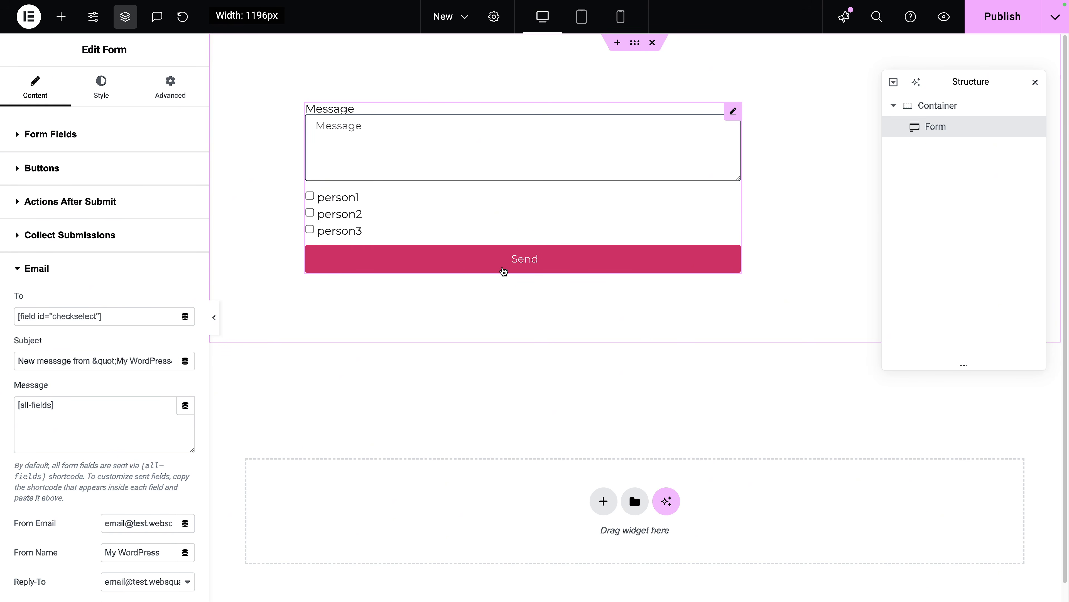
Examine the checkbox item again, and the third form item's field type and default value.
click(201, 140)
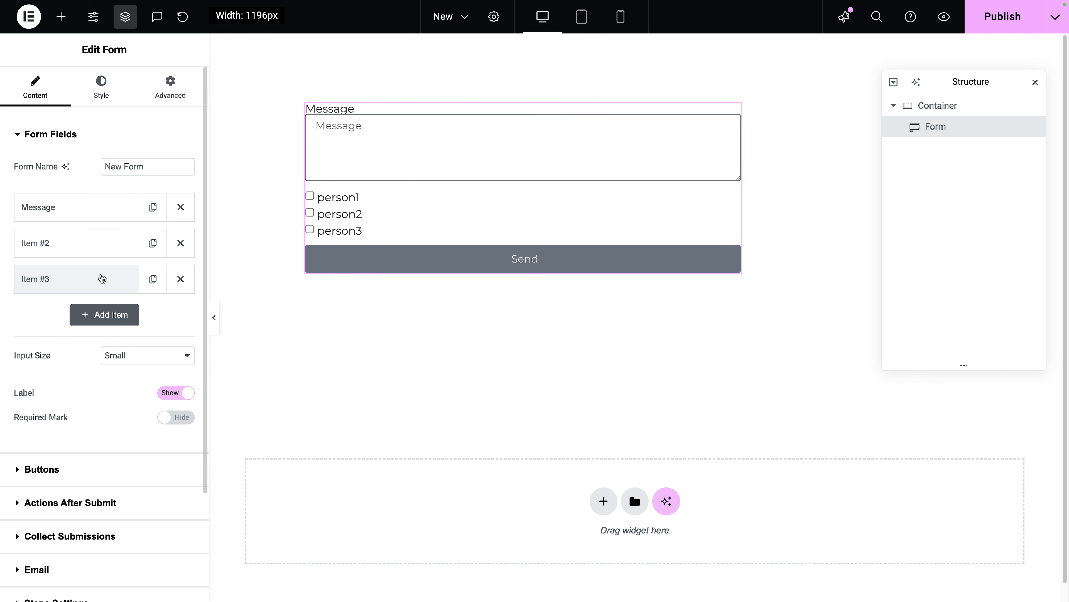
click(99, 248)
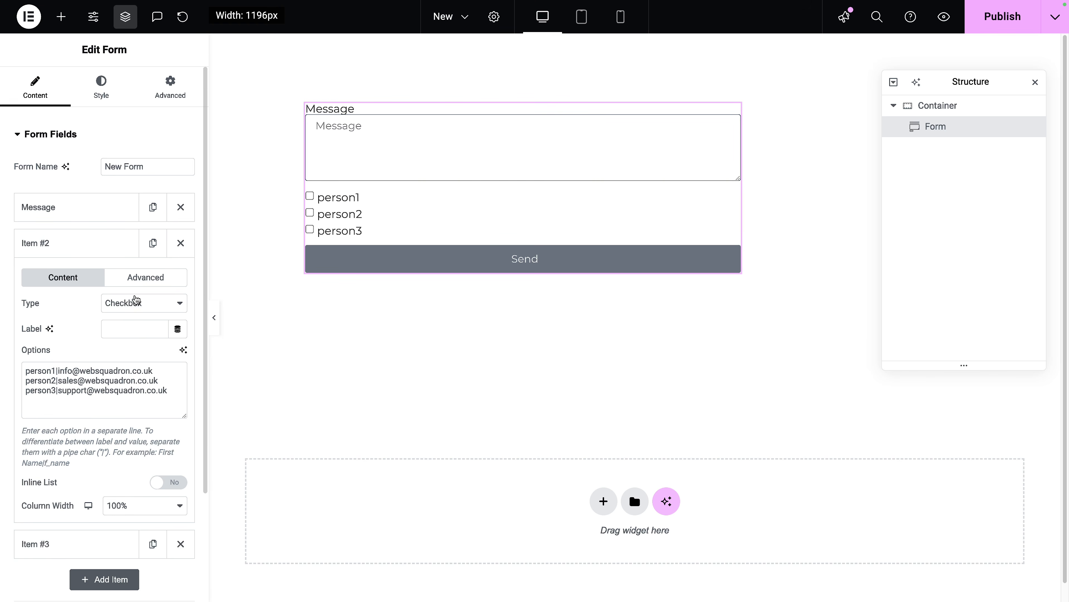
click(91, 255)
click(88, 277)
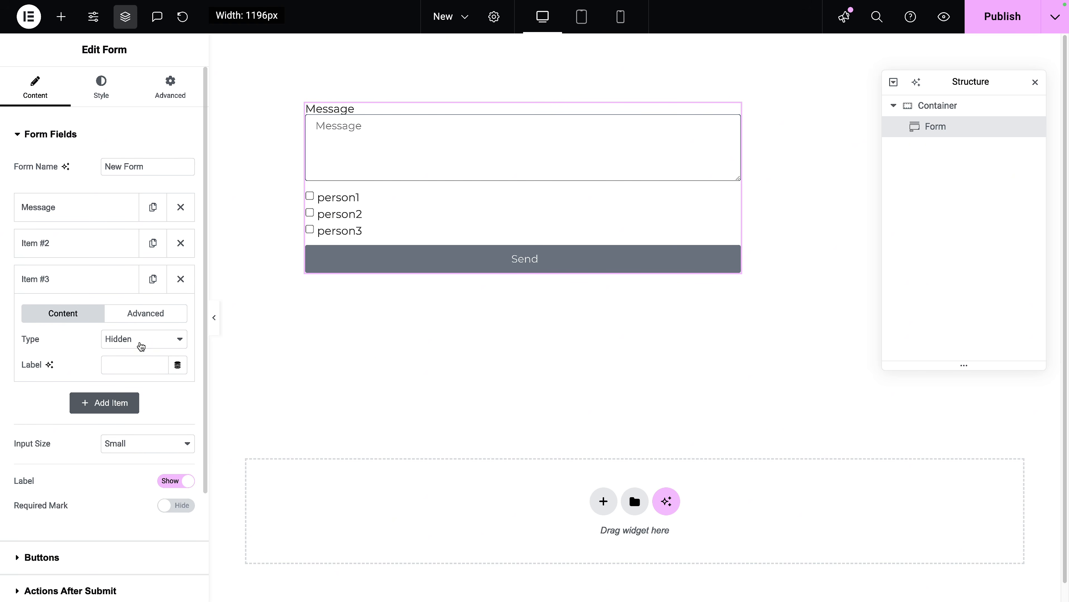
click(146, 314)
drag(105, 342, 185, 346)
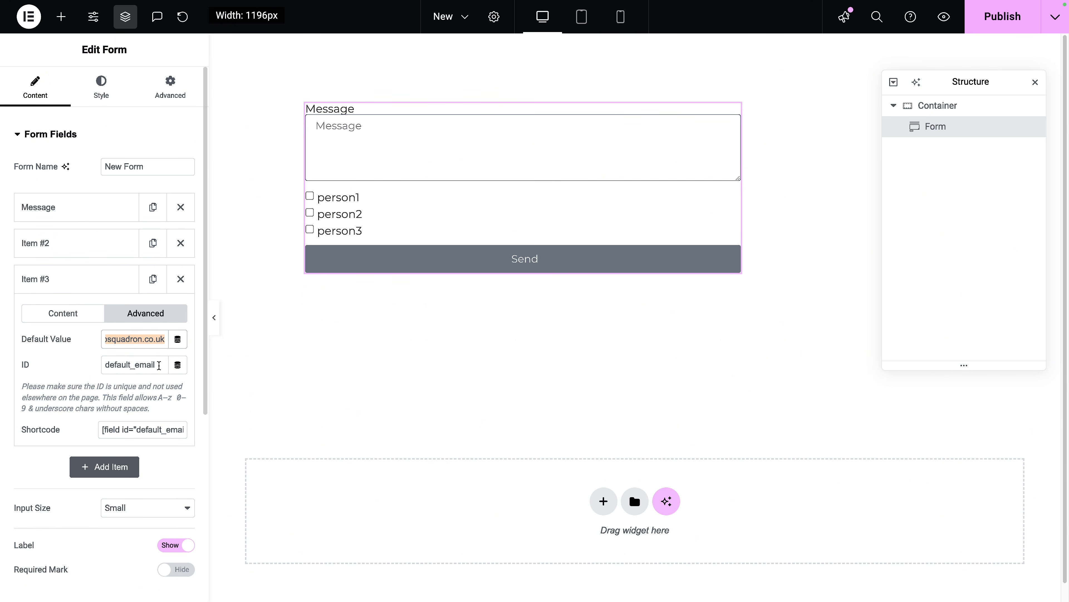
Copy the shortcode of the third form item, the hidden default_email field, and collapse that item.
drag(111, 429, 167, 431)
key(ctrl+c)
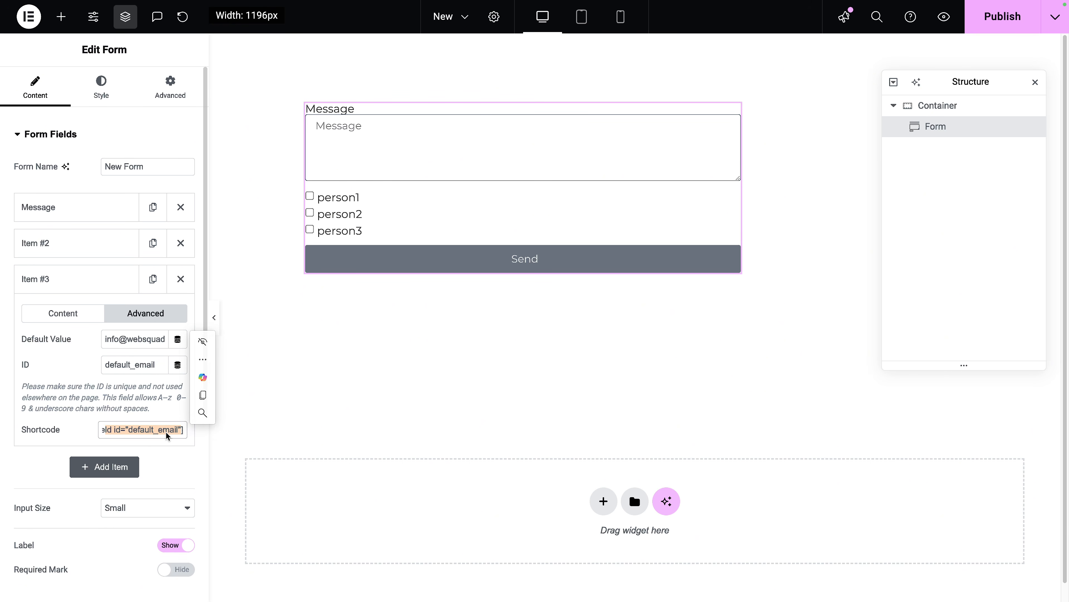
click(150, 364)
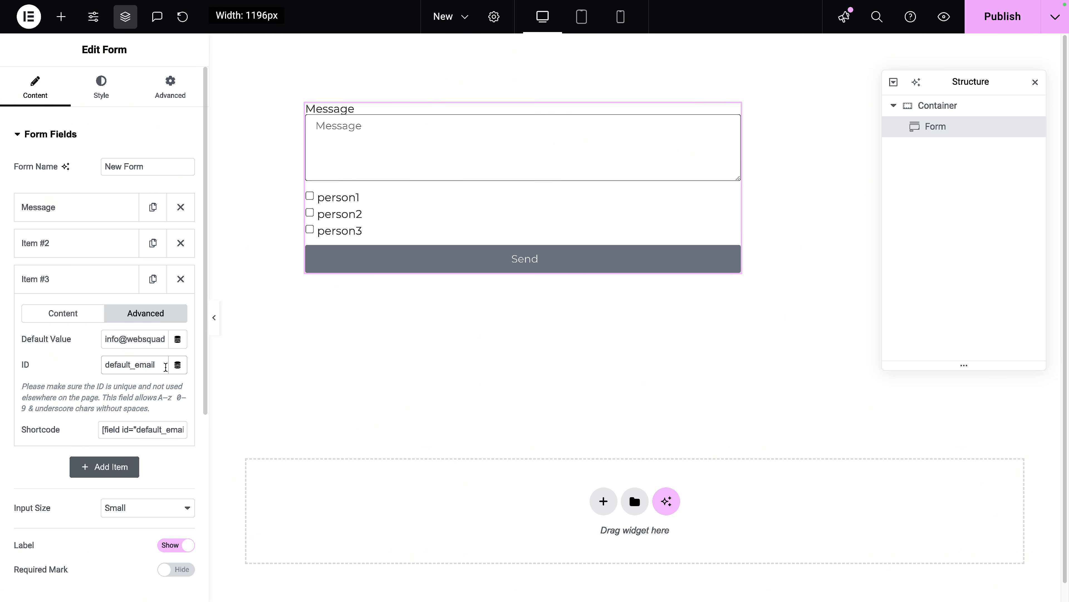
click(89, 287)
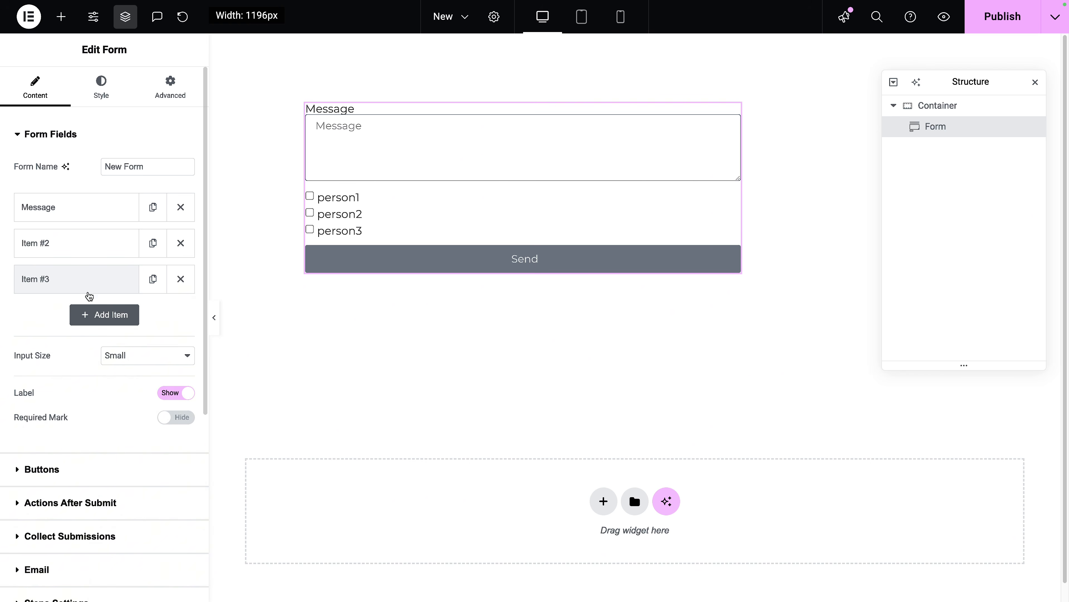
Replace the form email's To value with the dynamic Shortcode tag from the Site group.
click(100, 571)
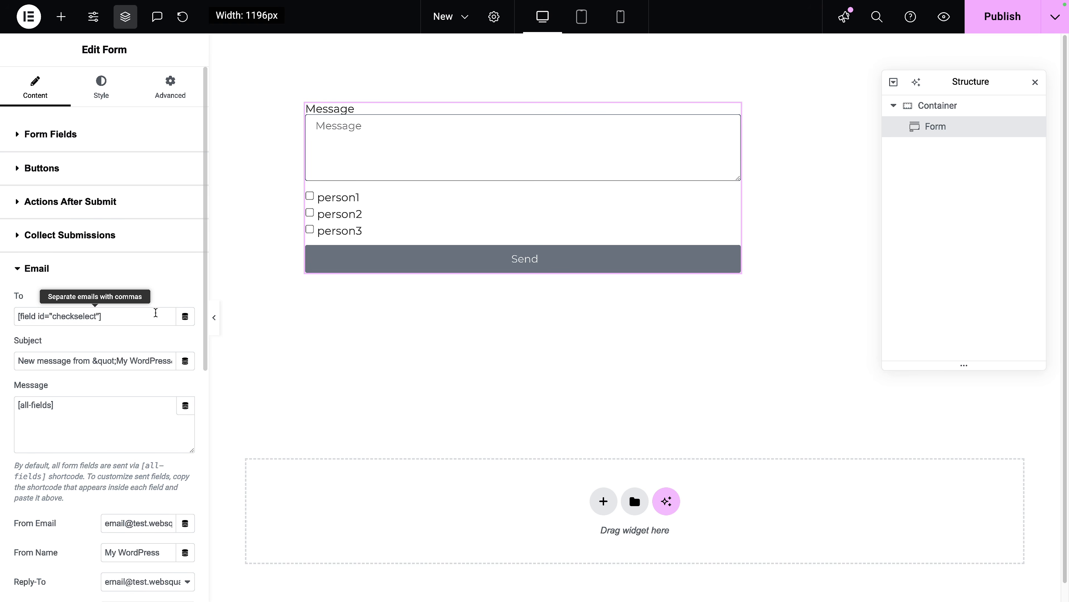
click(187, 321)
scroll(188, 358, down, 5)
scroll(189, 379, down, 3)
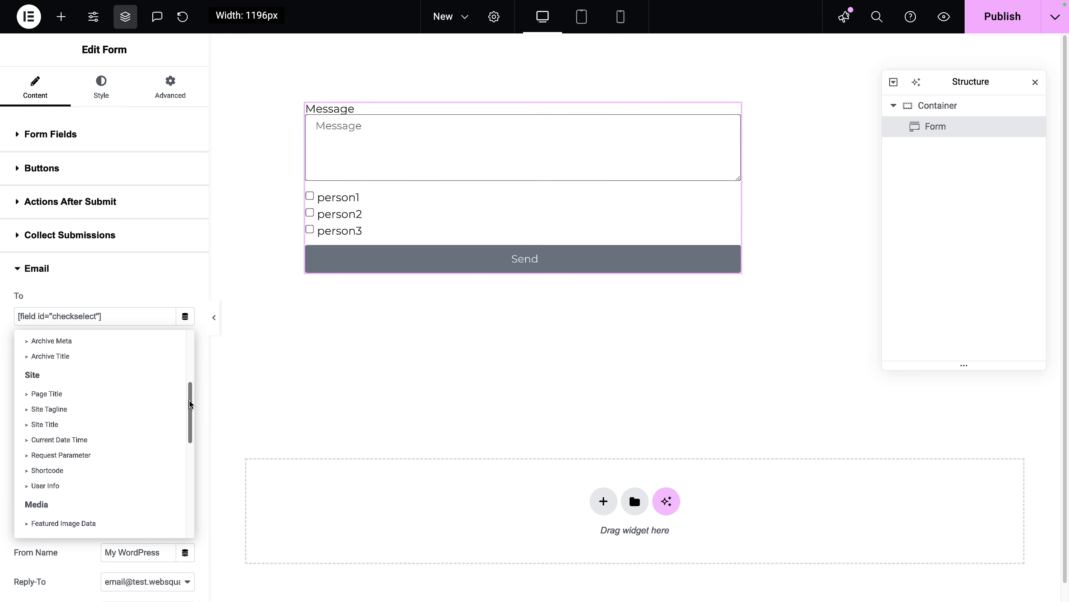
click(62, 433)
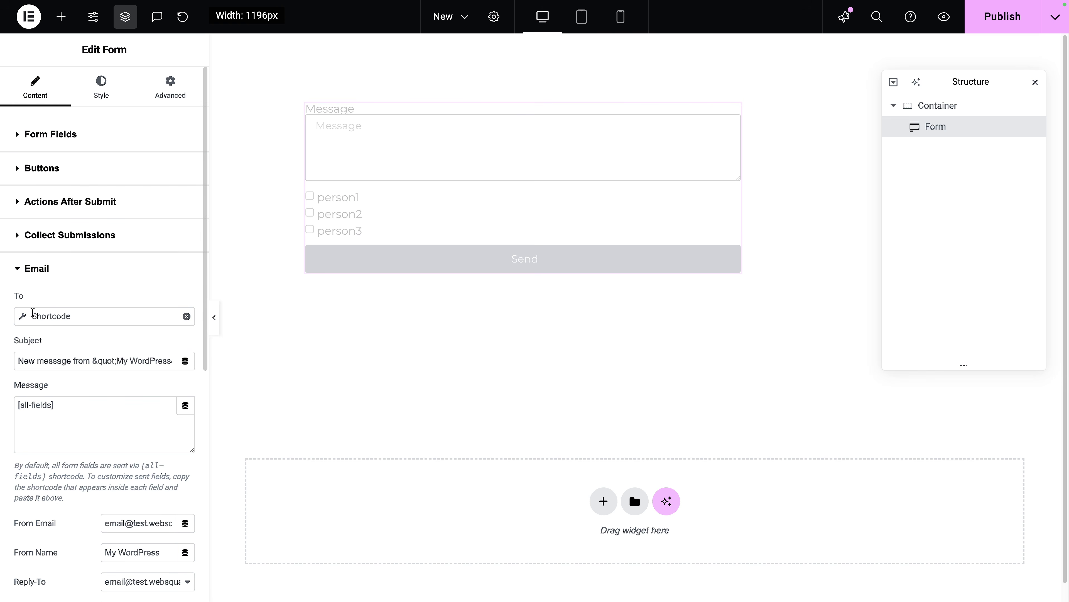
Enter [field id="checkselect"] as the shortcode of the To field's dynamic tag.
click(26, 321)
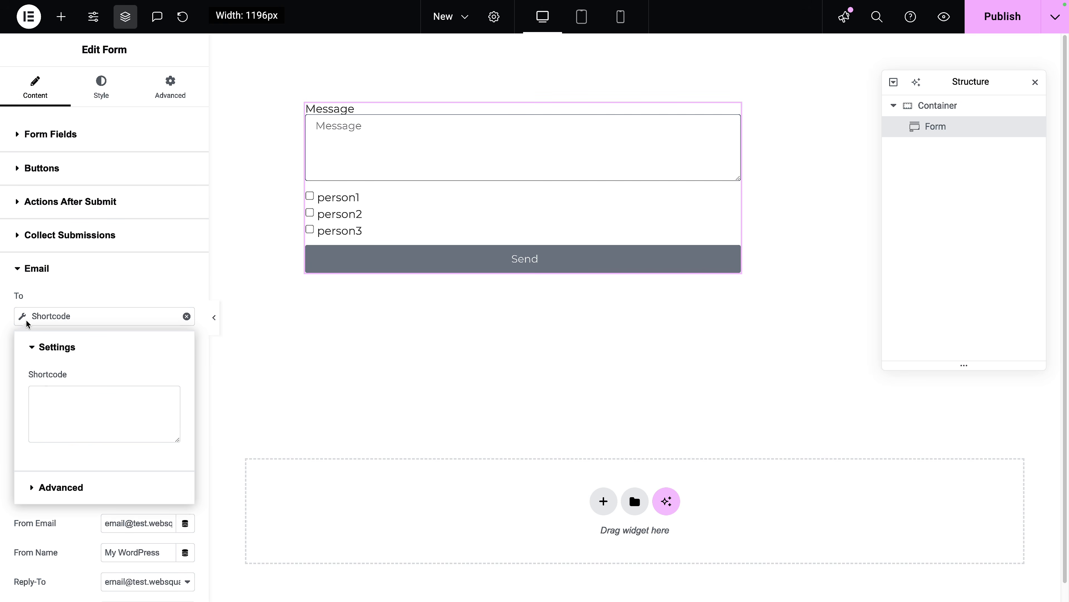
click(64, 402)
text([field id="checkselect"])
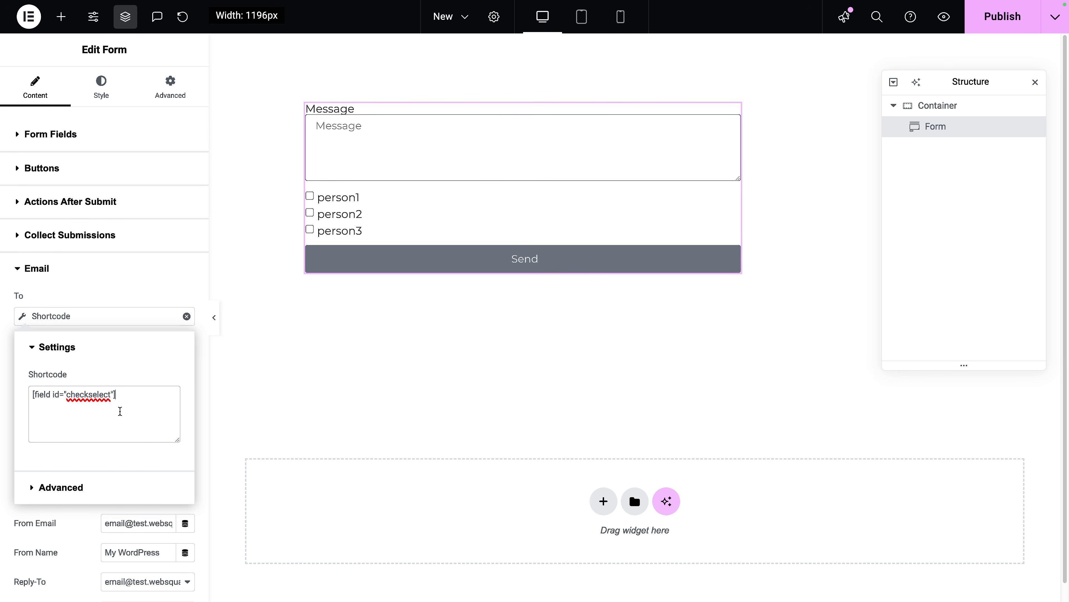
Set the fallback of the To field's Shortcode tag to the copied [field id="default_email"] and close the tag settings.
click(65, 488)
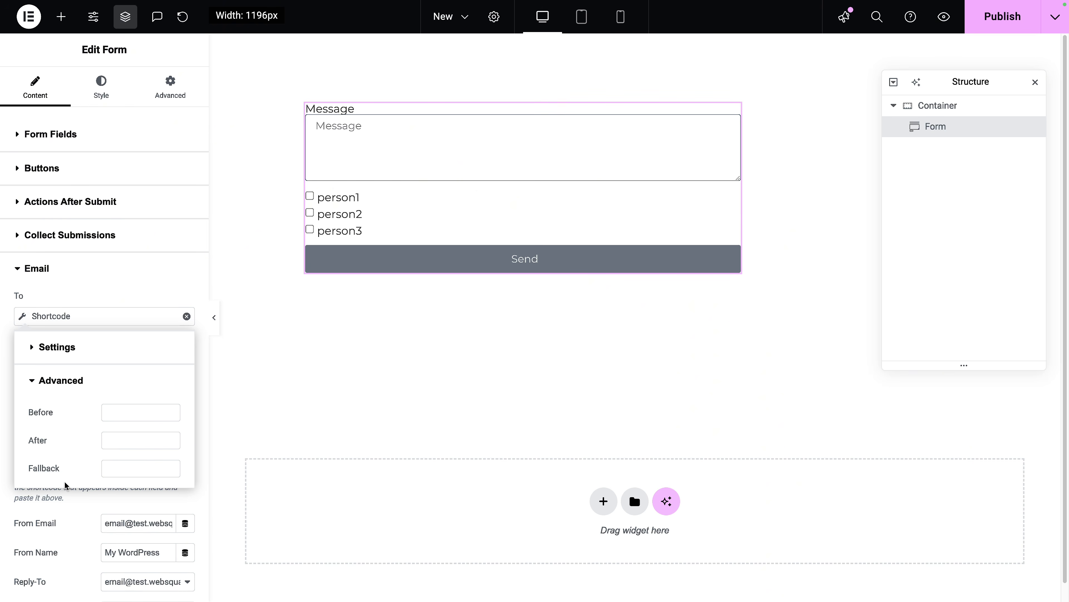
click(116, 471)
key(ctrl+v)
drag(153, 471, 84, 467)
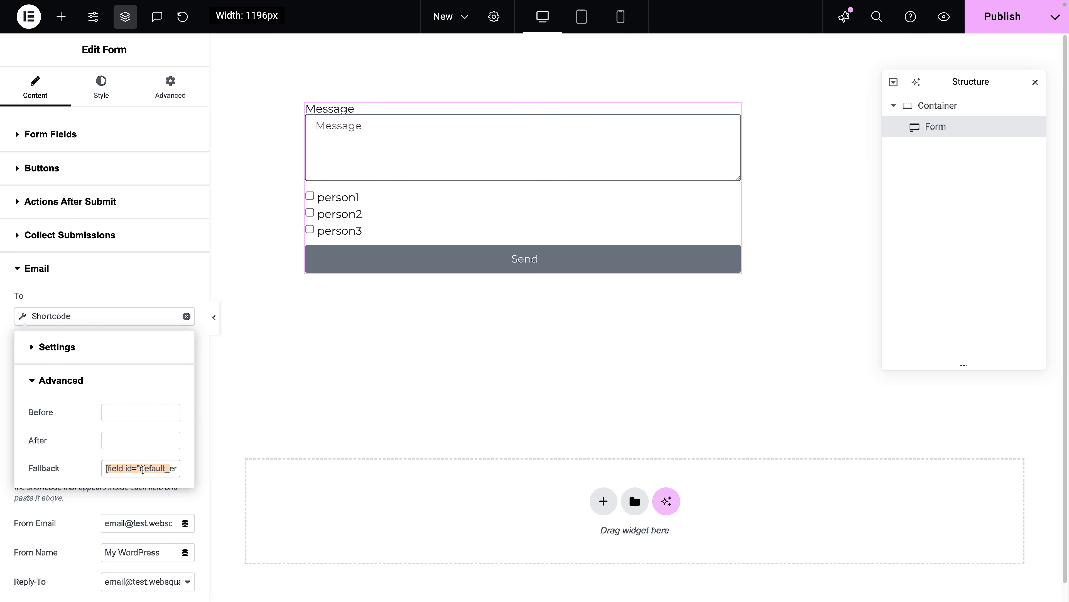
click(152, 469)
drag(152, 469, 186, 472)
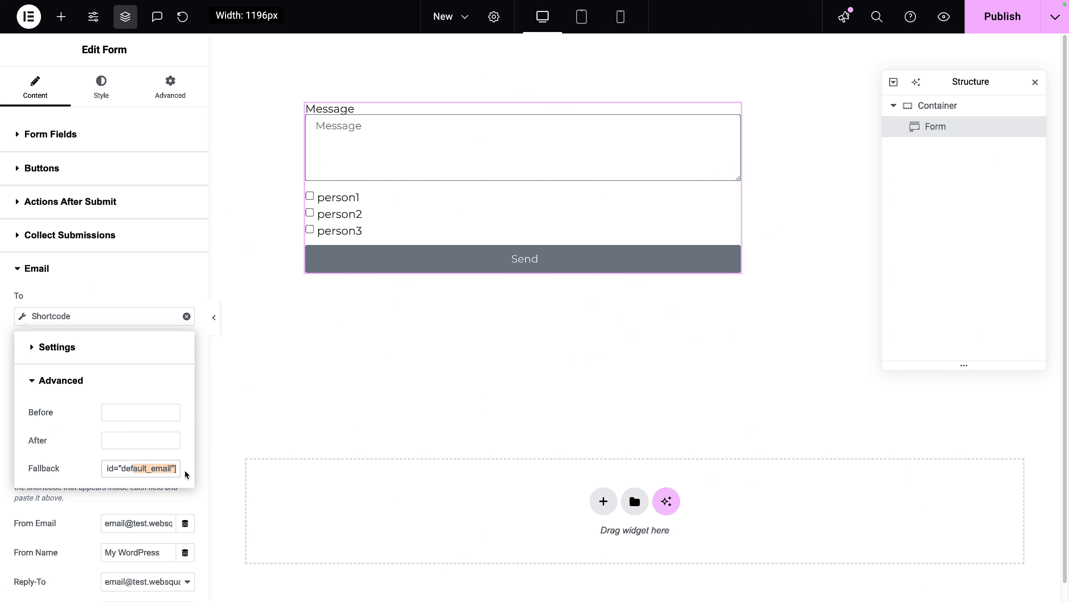
click(158, 292)
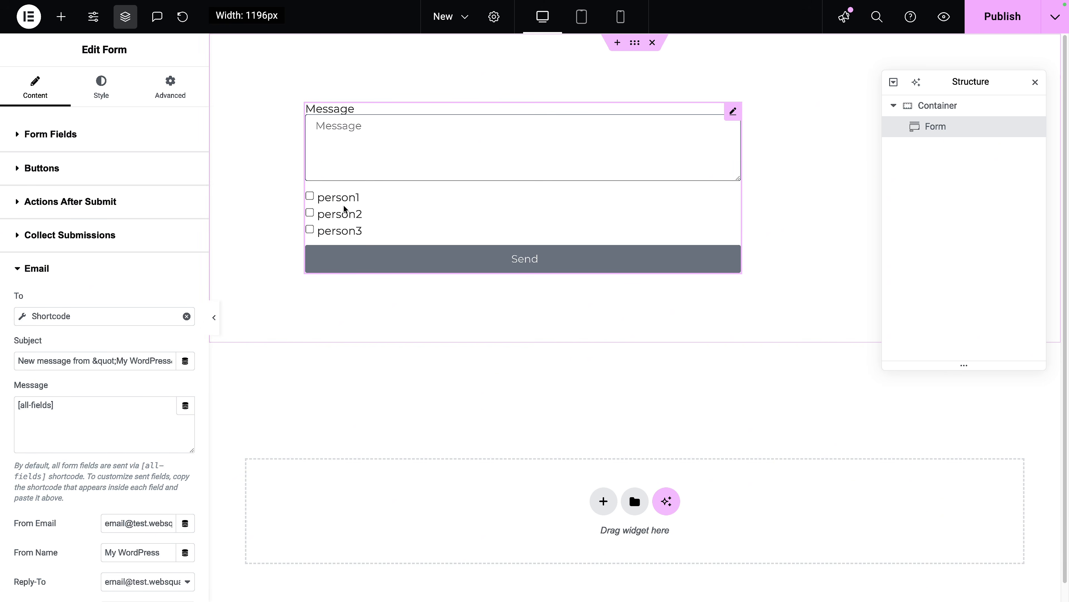